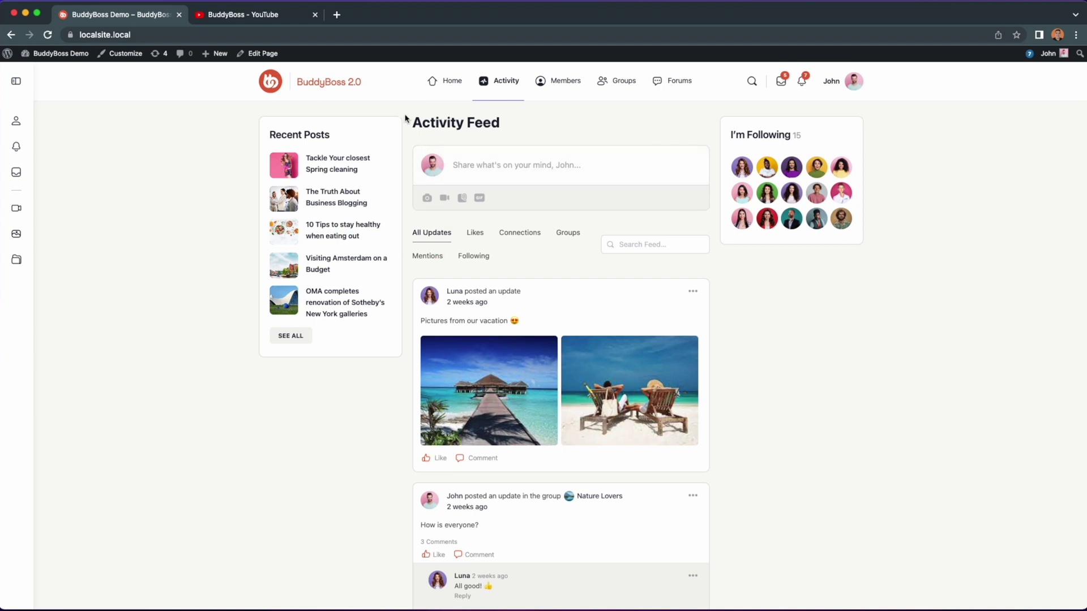
Post "Watch this!" to the activity feed with the pasted YouTube video preview, deleting the URL text.
left_click(462, 167)
type("https://www.youtube.com/watch?v=pl8_RRBhvLs&t=4s")
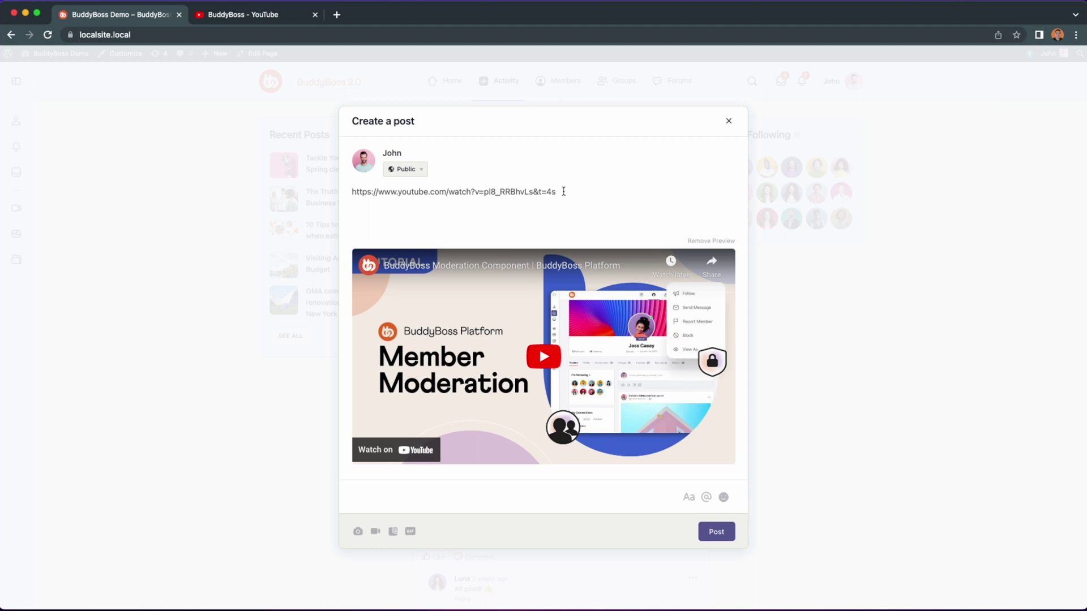
left_click_drag(561, 192, 343, 190)
key("super+c")
key("BackSpace")
type("Watch")
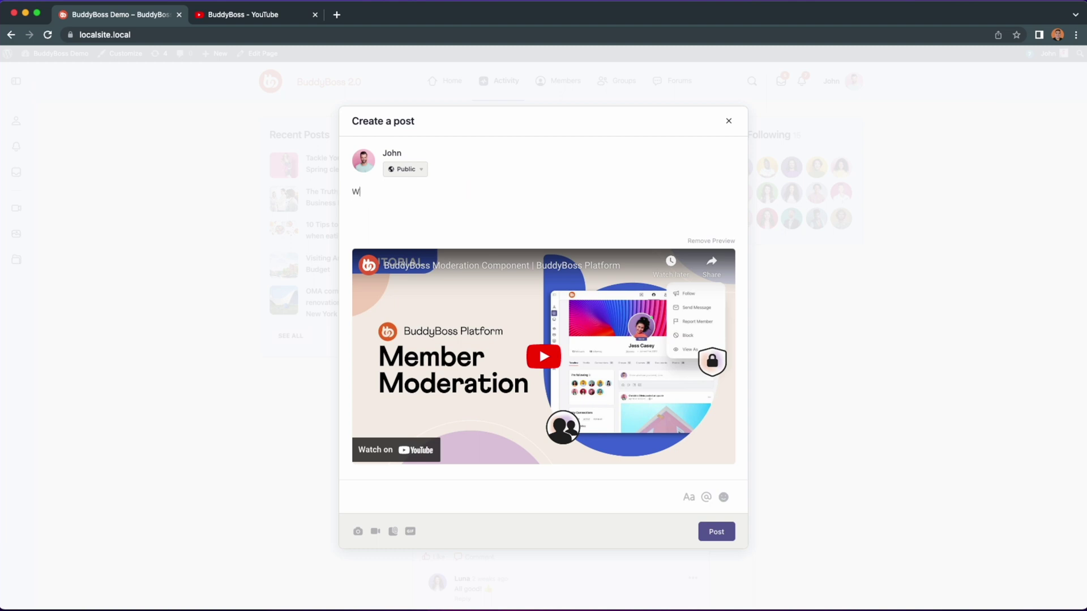
type(" this!")
left_click(717, 533)
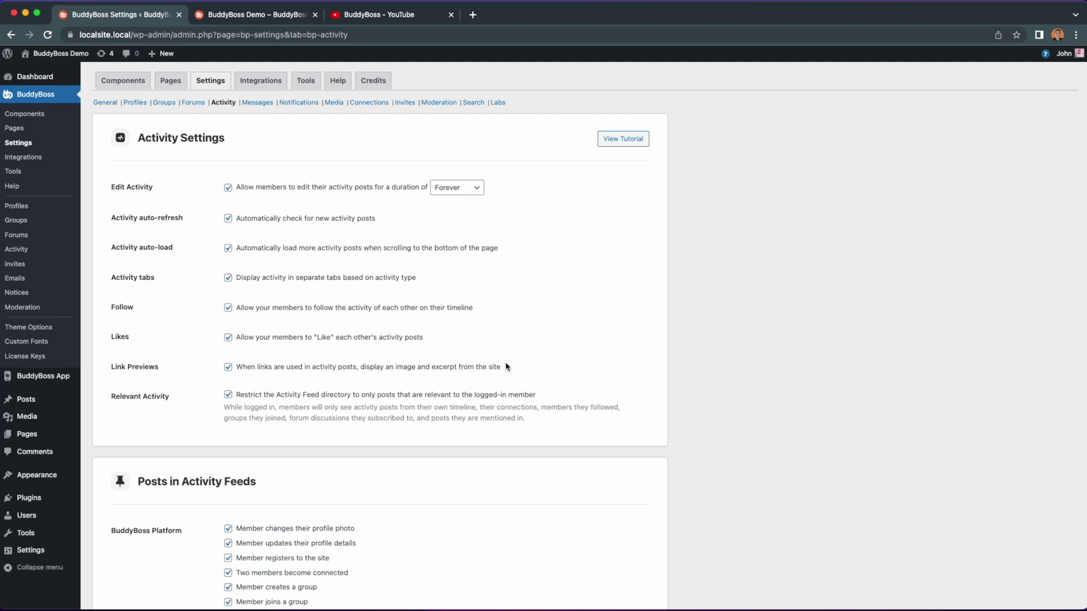
Copy the link of the BuddyBoss Moderation Component video from the BuddyBoss YouTube channel.
left_click(362, 14)
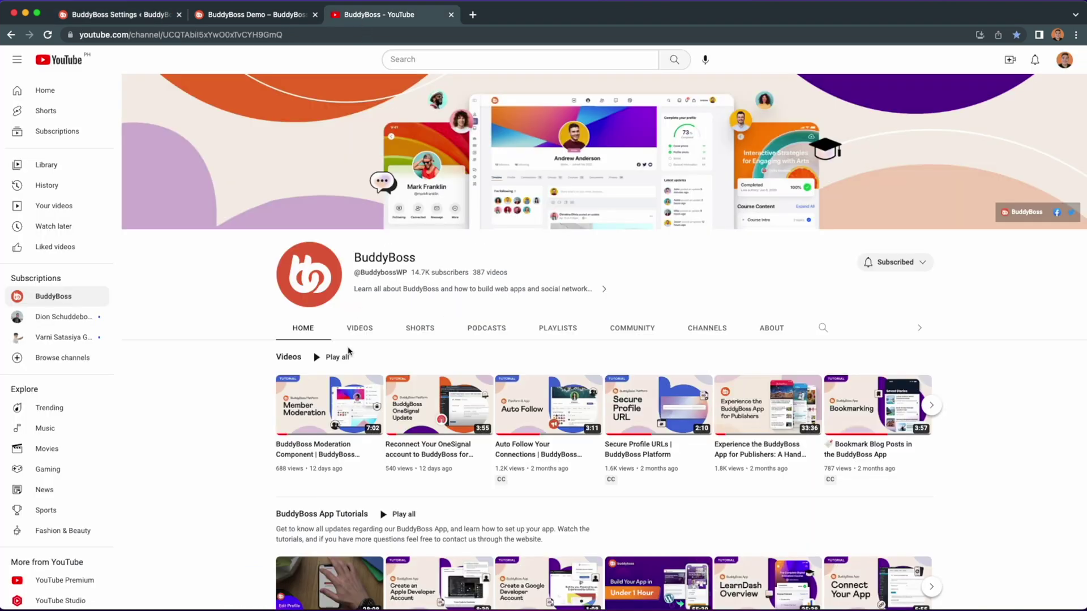
right_click(328, 387)
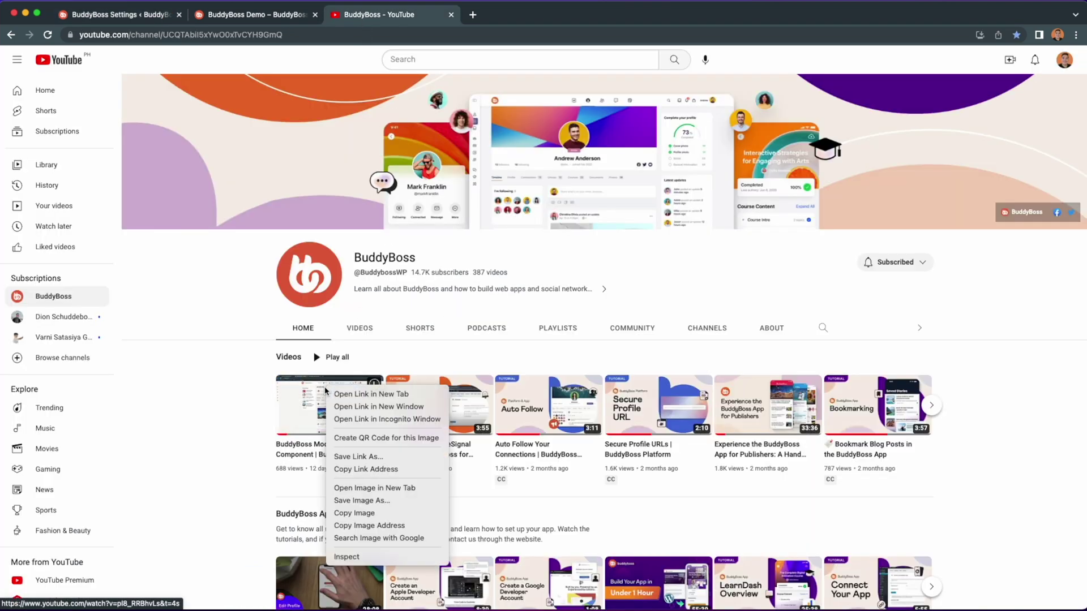
left_click(359, 469)
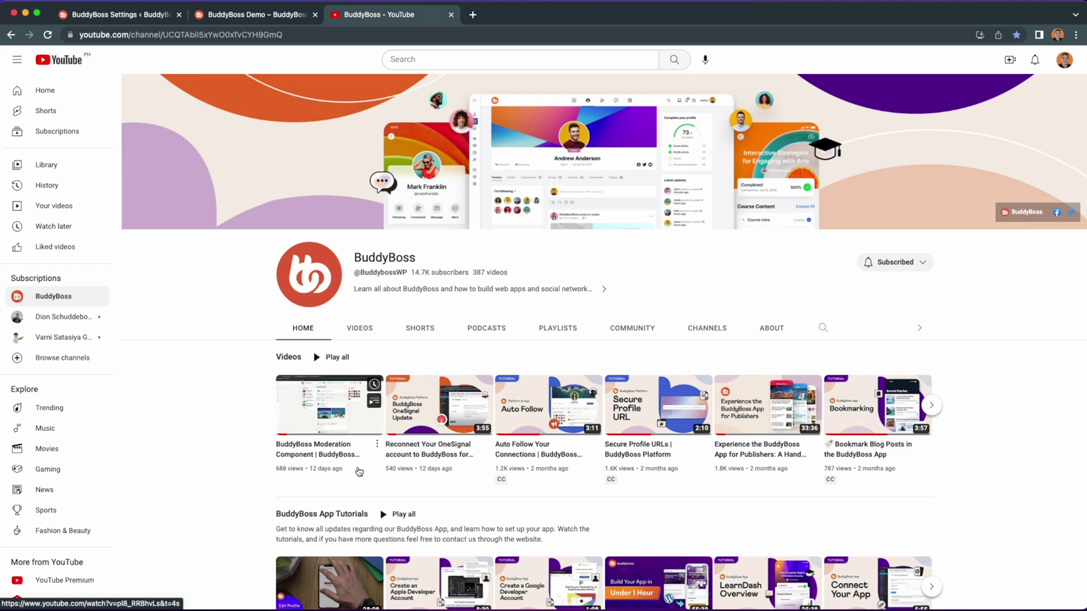
Create an Activity Feed post with the Moderation video preview, URL text removed, reading "Watch this!".
left_click(210, 17)
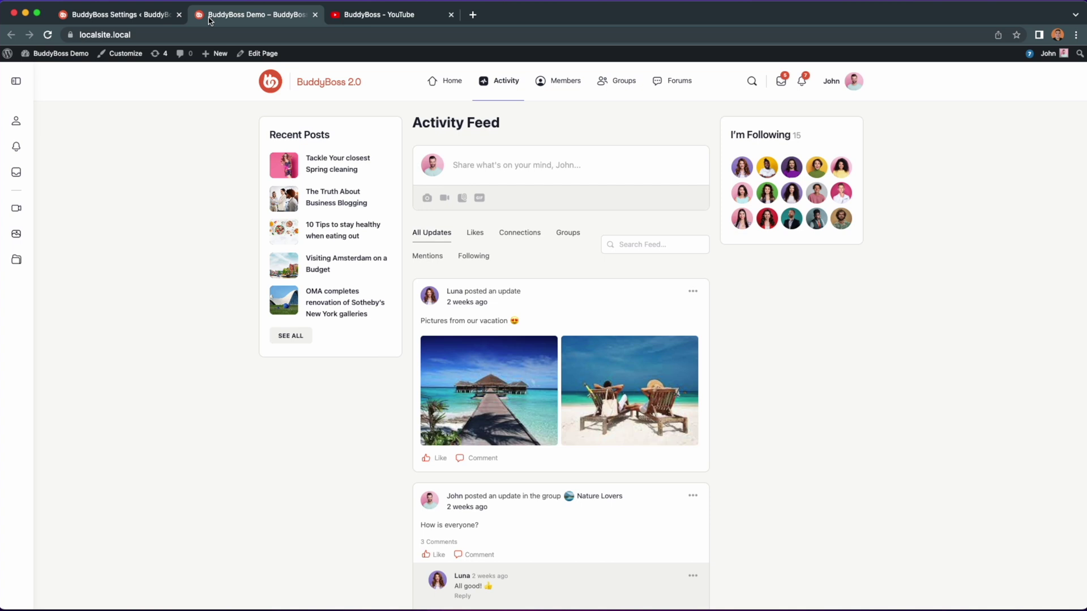
left_click(476, 165)
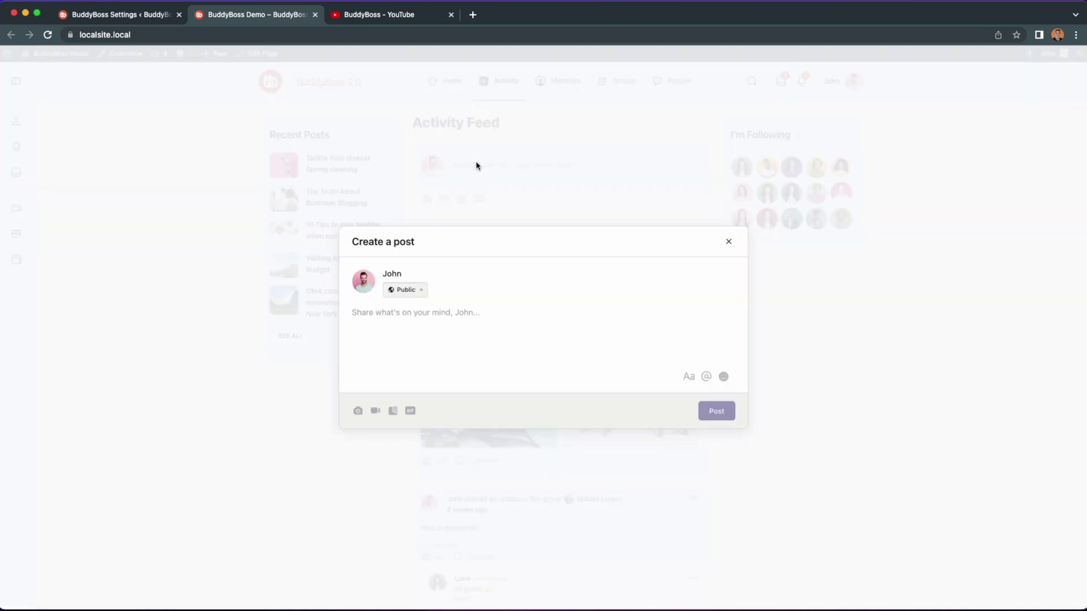
key("super+v")
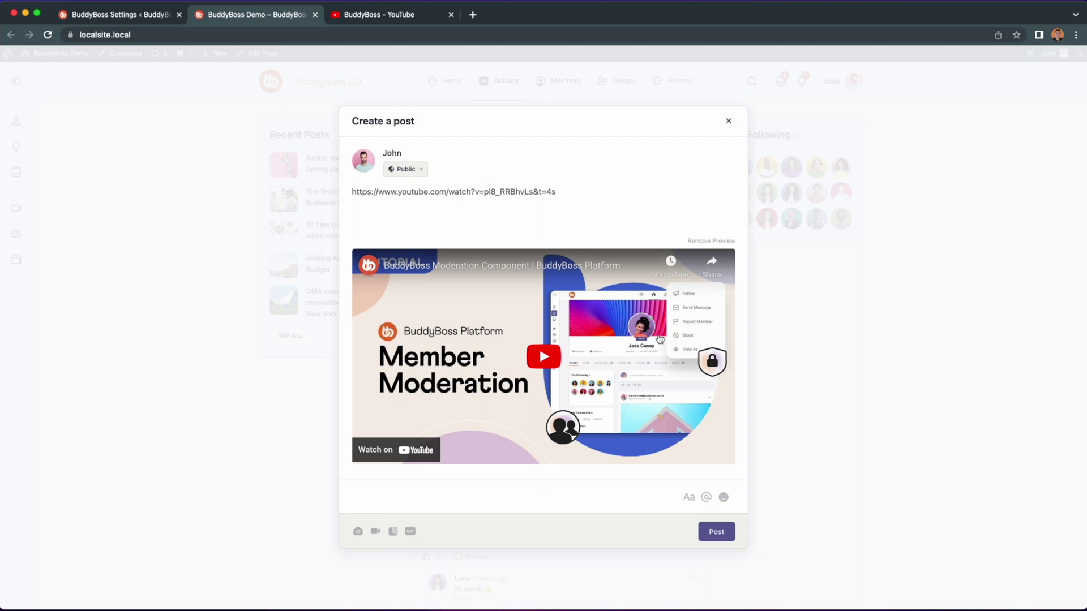
left_click_drag(569, 192, 331, 194)
key("super+c")
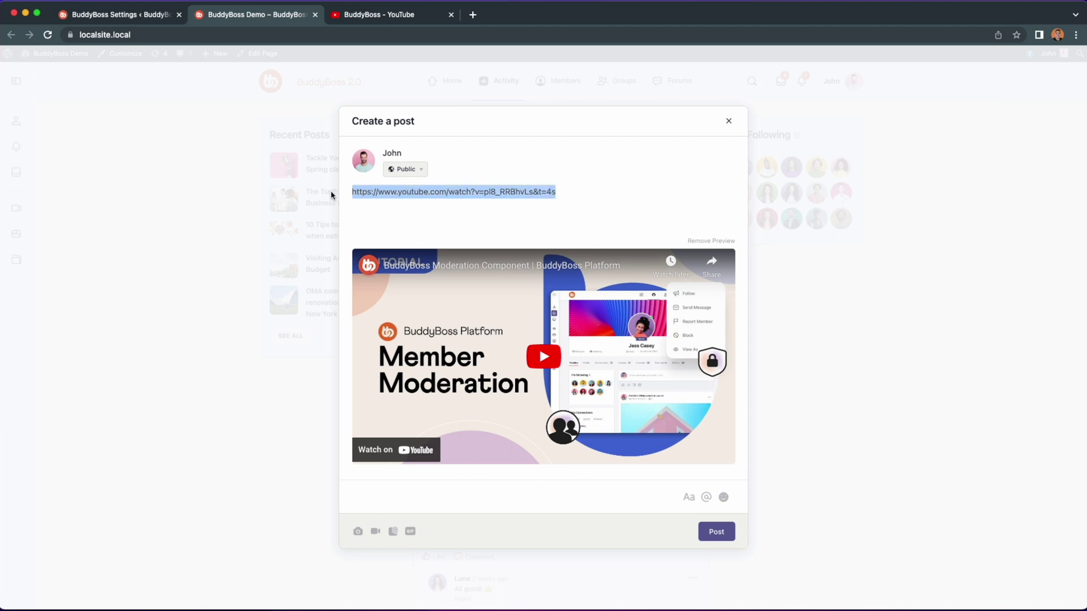
key("BackSpace")
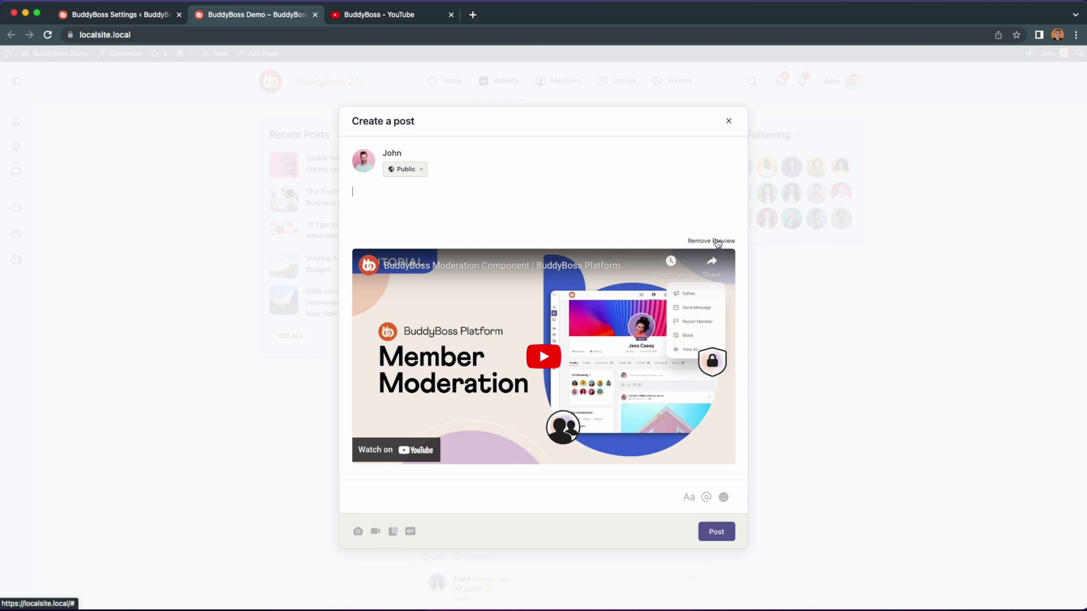
type("Watch this!")
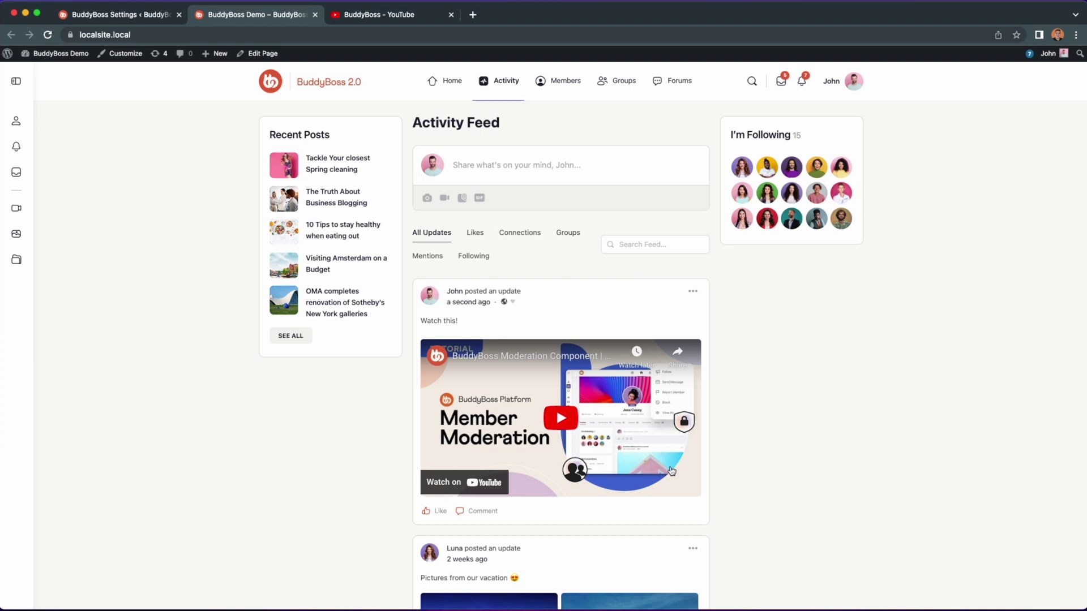
Go to the Nature Lovers group and start a new group post.
left_click(610, 84)
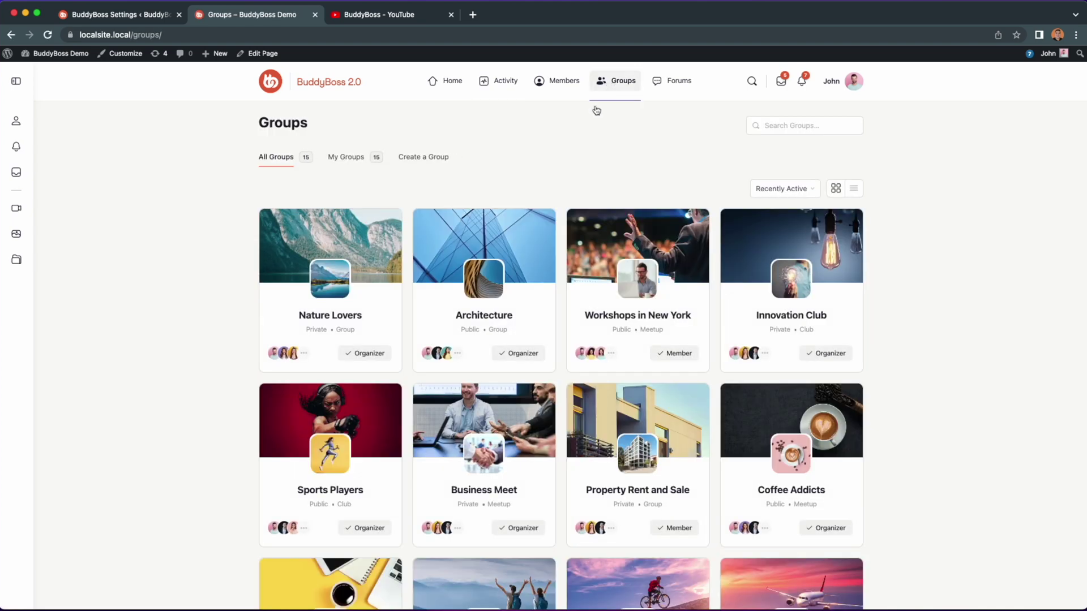
left_click(311, 319)
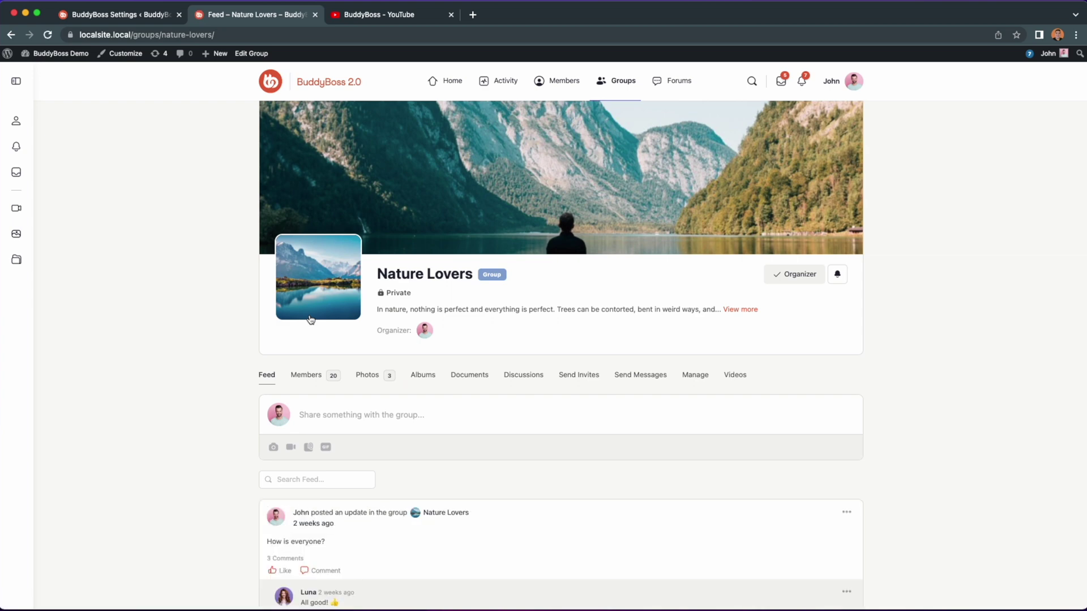
left_click(347, 423)
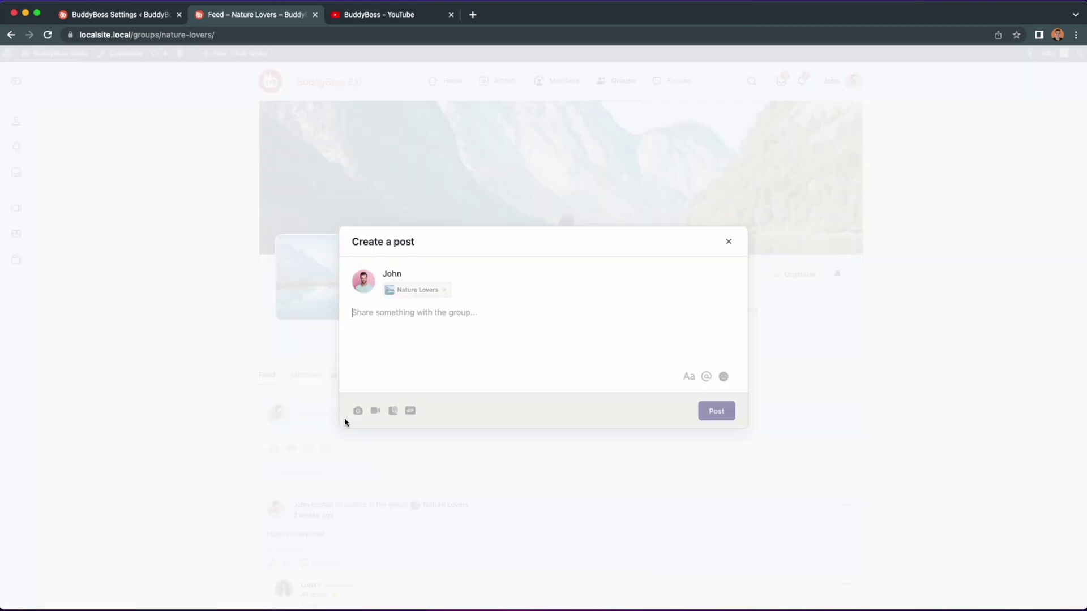
Publish "New video!" with the pasted YouTube preview, deleting the URL text.
key("super+v")
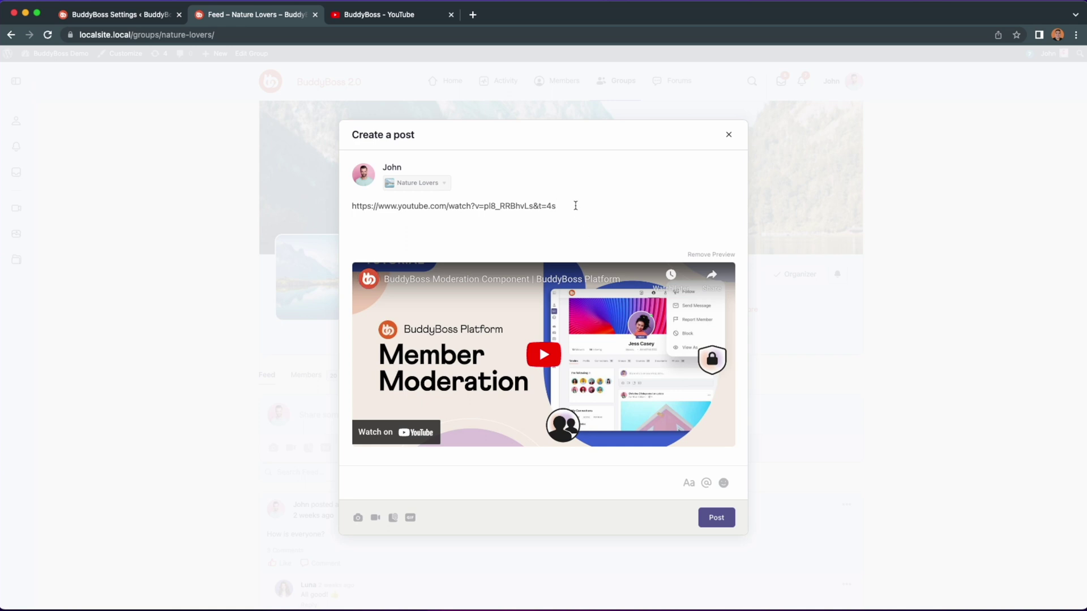
left_click_drag(576, 206, 354, 200)
key("BackSpace")
type("New")
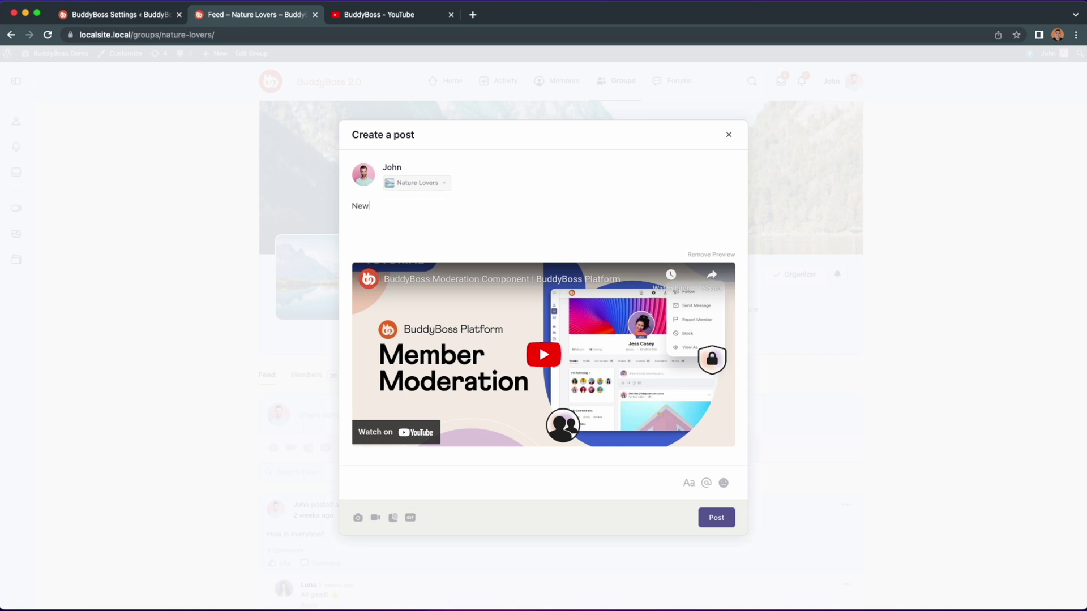
type(" video!")
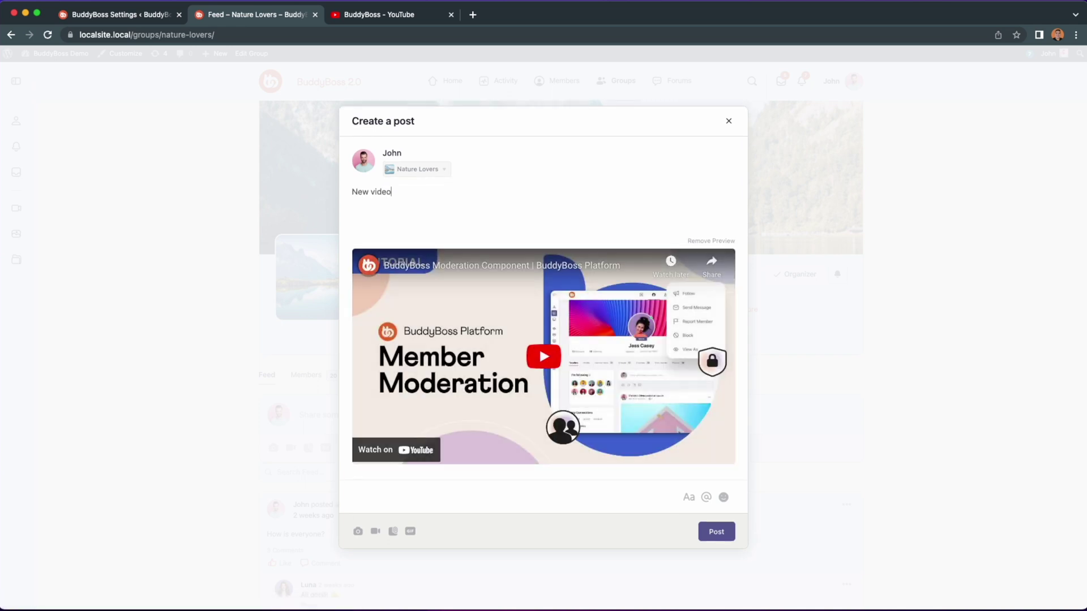
left_click(715, 534)
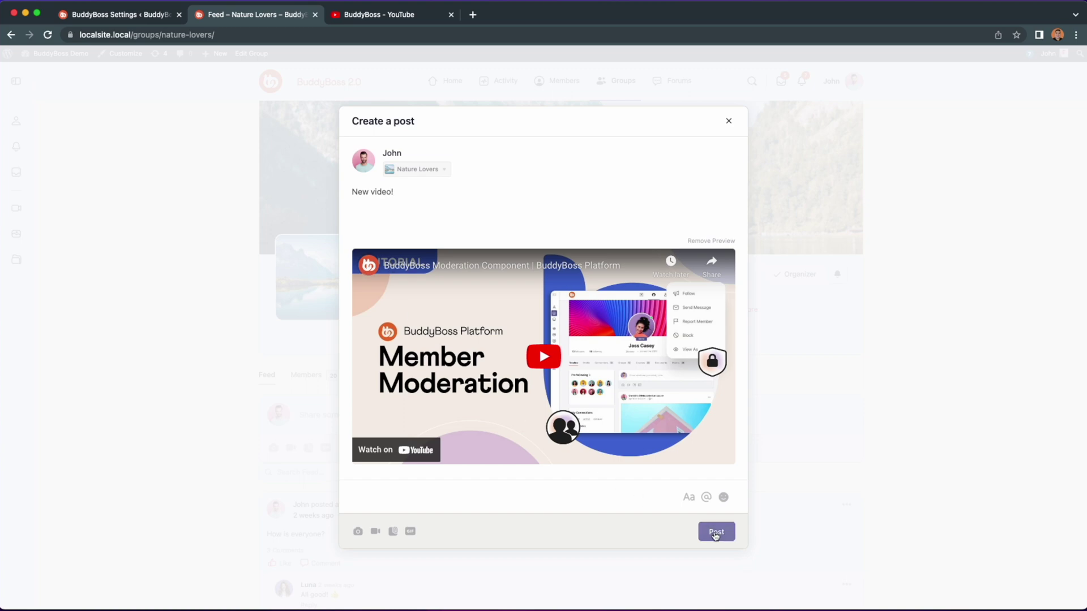
Write "Checkout the auto follow feature" in the app post, paste the YouTube link, then erase the URL text.
scroll(715, 536, "down", 5)
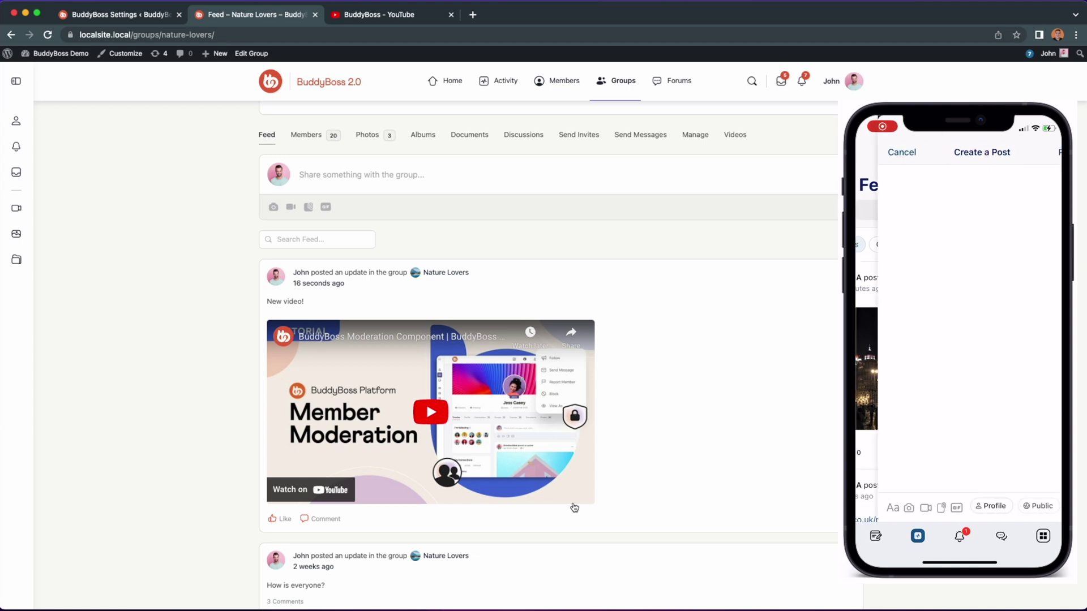
type("Check")
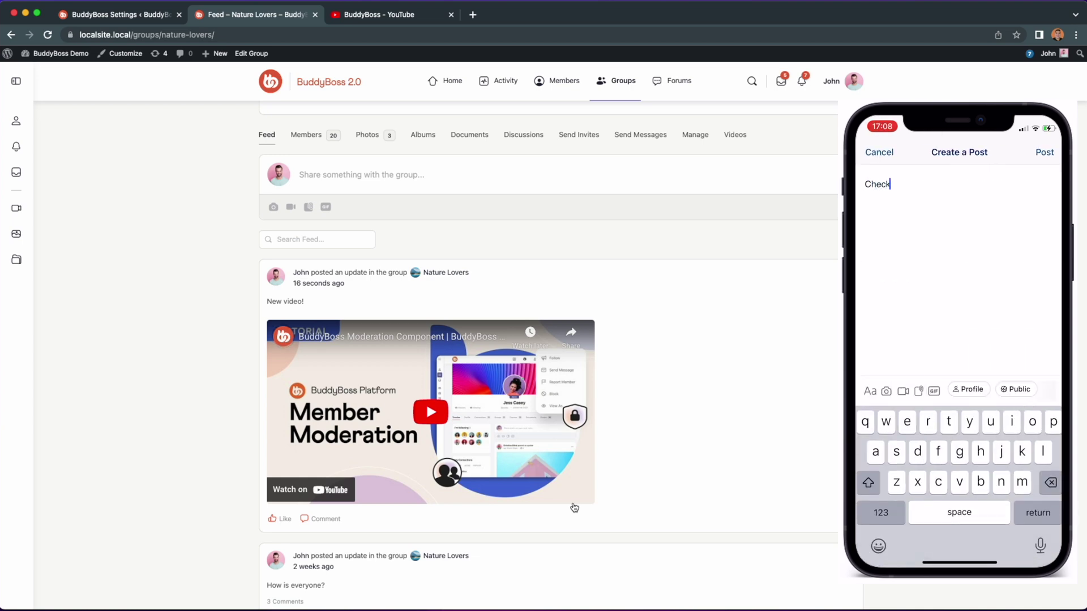
type("out the auto follow feature.")
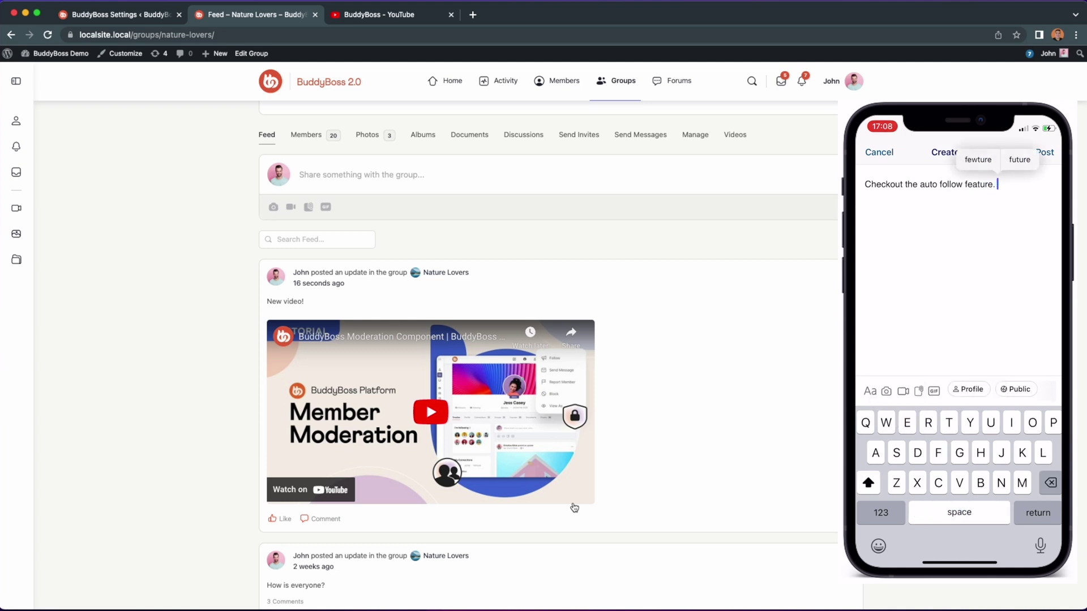
key("Return")
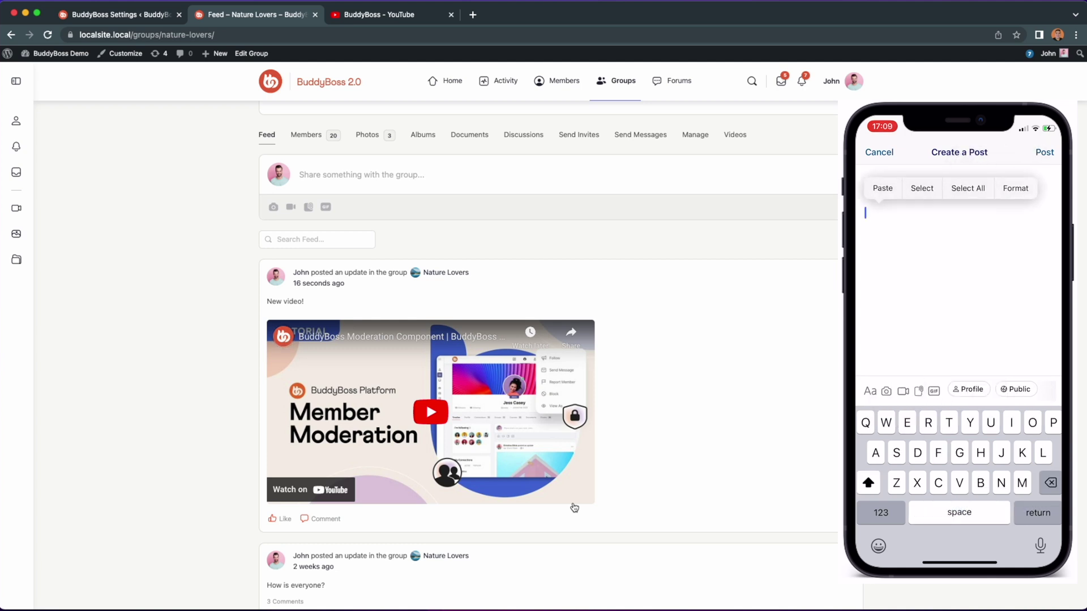
type("https://youtu.be/1pjmMjHmbsg")
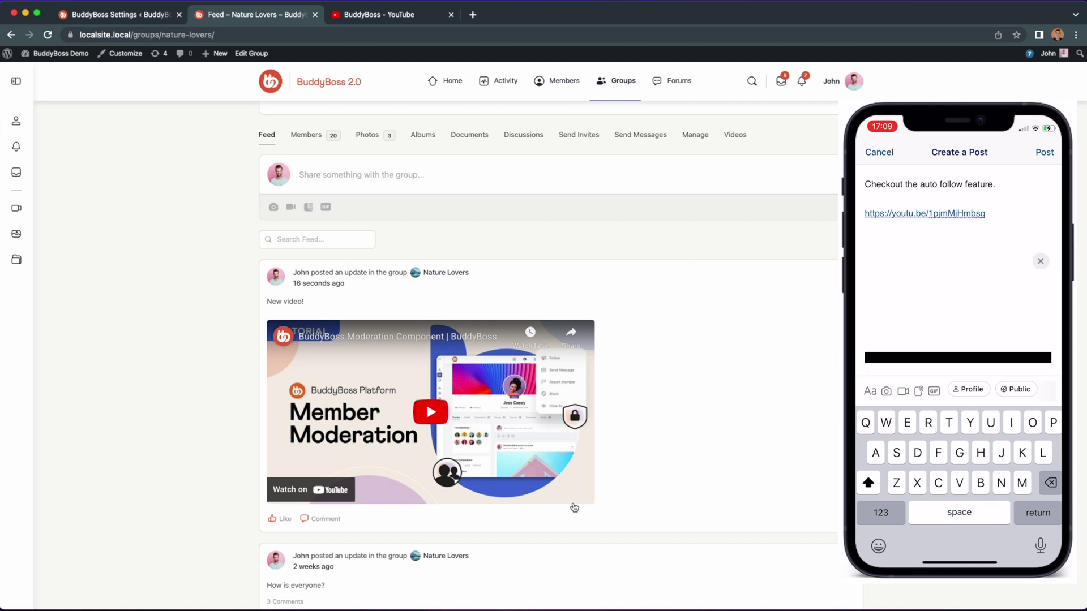
key("BackSpace")
key("BackSpace")
key("BackSpace")
key("BackSpace")
key("BackSpace")
key("BackSpace")
key("BackSpace")
key("BackSpace")
key("BackSpace")
key("BackSpace")
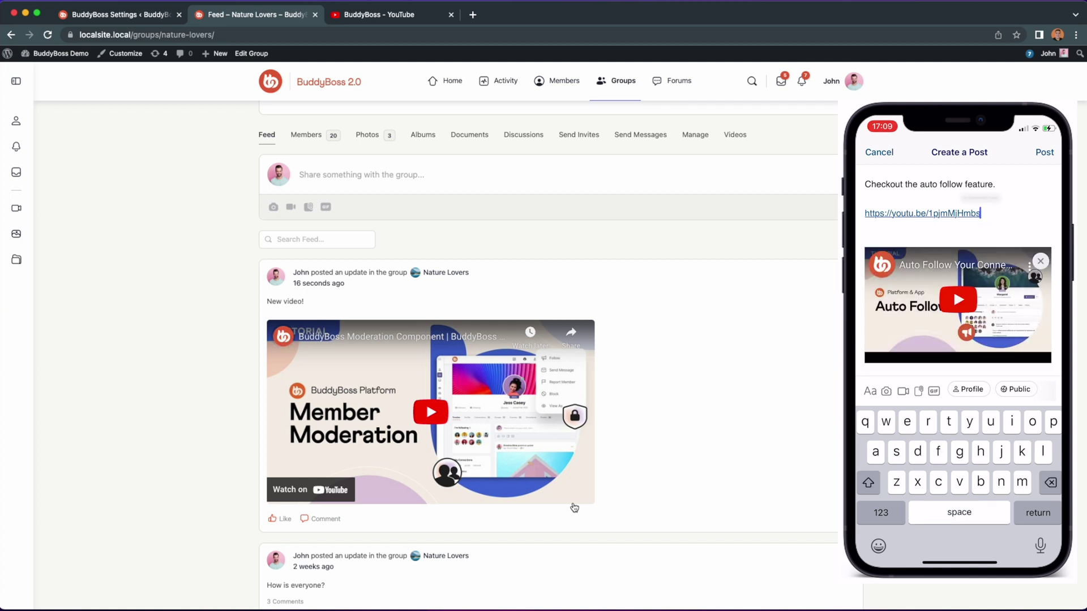
key("BackSpace")
key("BackSpace")
key("BackSpace")
key("BackSpace")
key("BackSpace")
key("BackSpace")
key("BackSpace")
key("BackSpace")
key("BackSpace")
key("BackSpace")
key("BackSpace")
key("BackSpace")
key("BackSpace")
key("BackSpace")
key("BackSpace")
key("BackSpace")
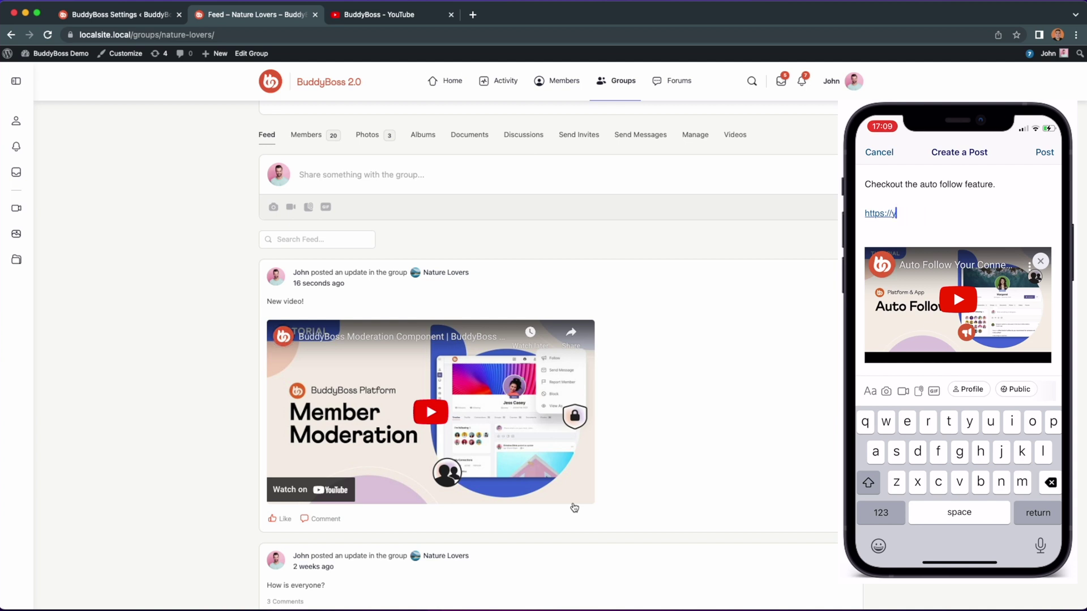
key("BackSpace")
key("BackSpace")
key("BackSpace")
key("BackSpace")
key("BackSpace")
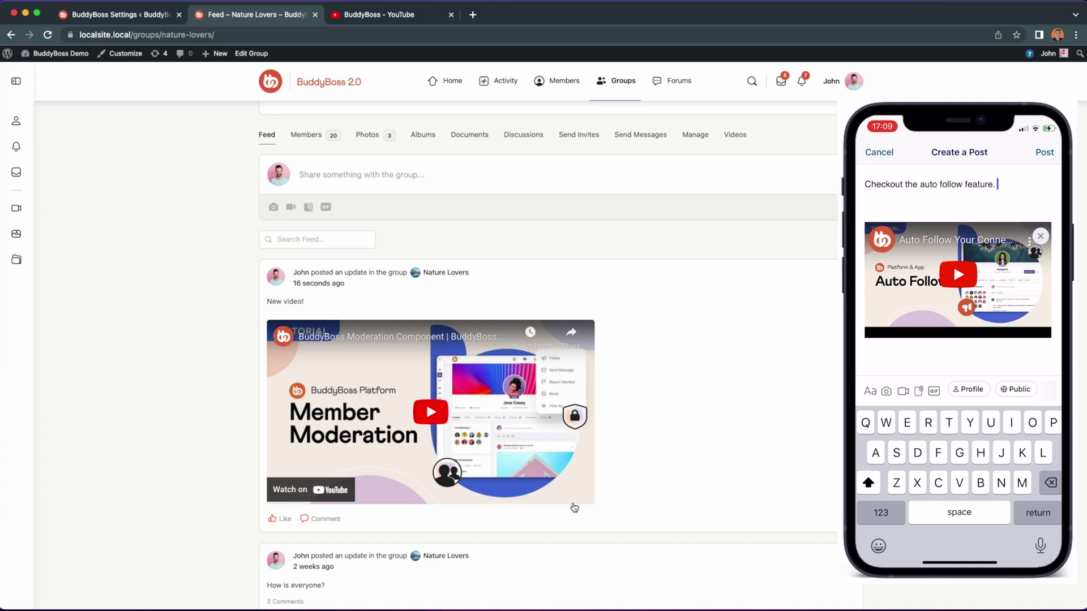